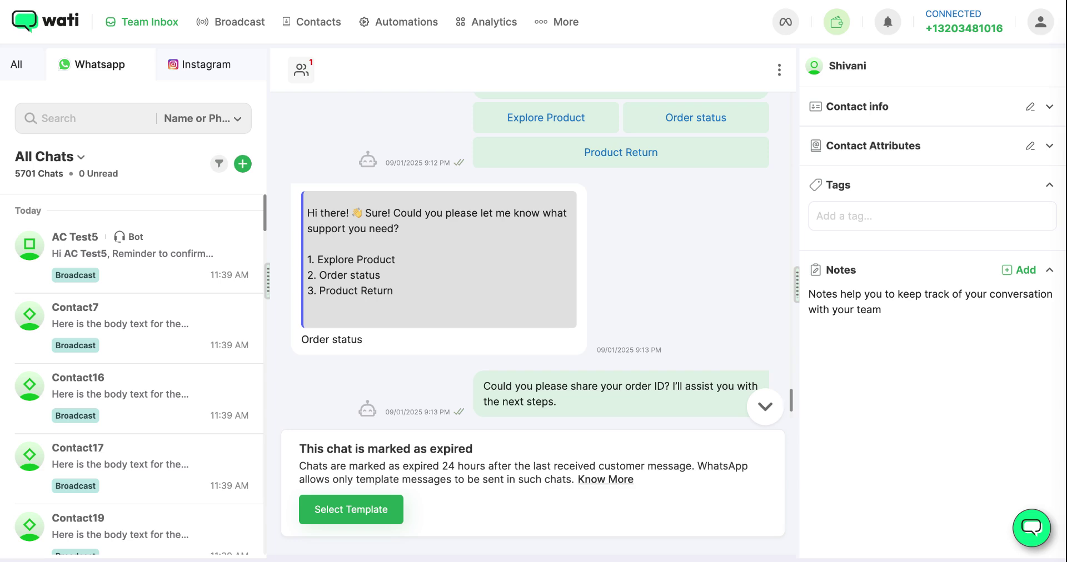
# Create a WhatsApp flow from the Lead Generation template, naming it "Dental booking confirmation flow".
pyautogui.click(393, 22)
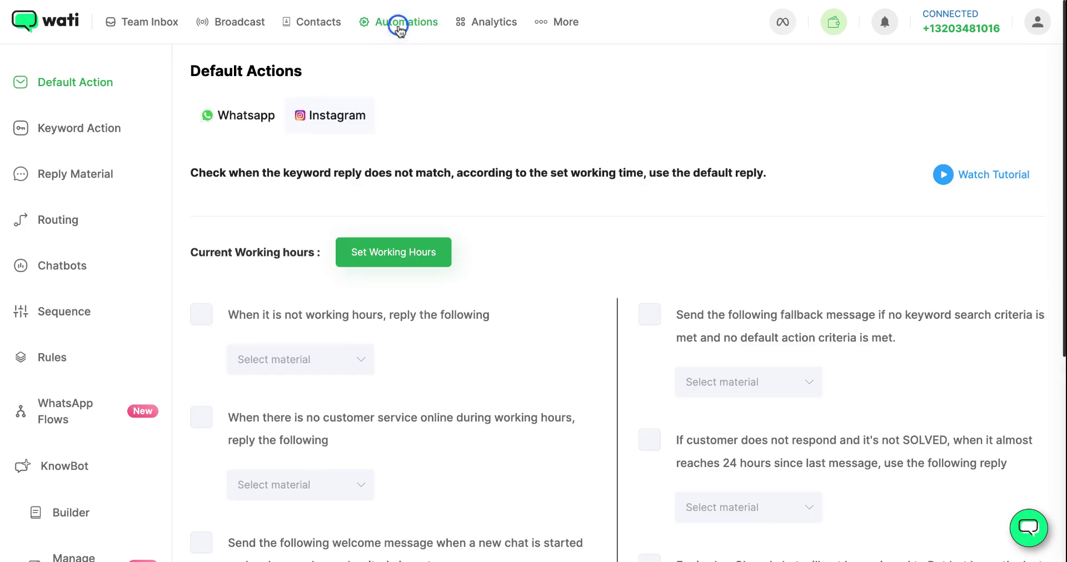
pyautogui.click(55, 410)
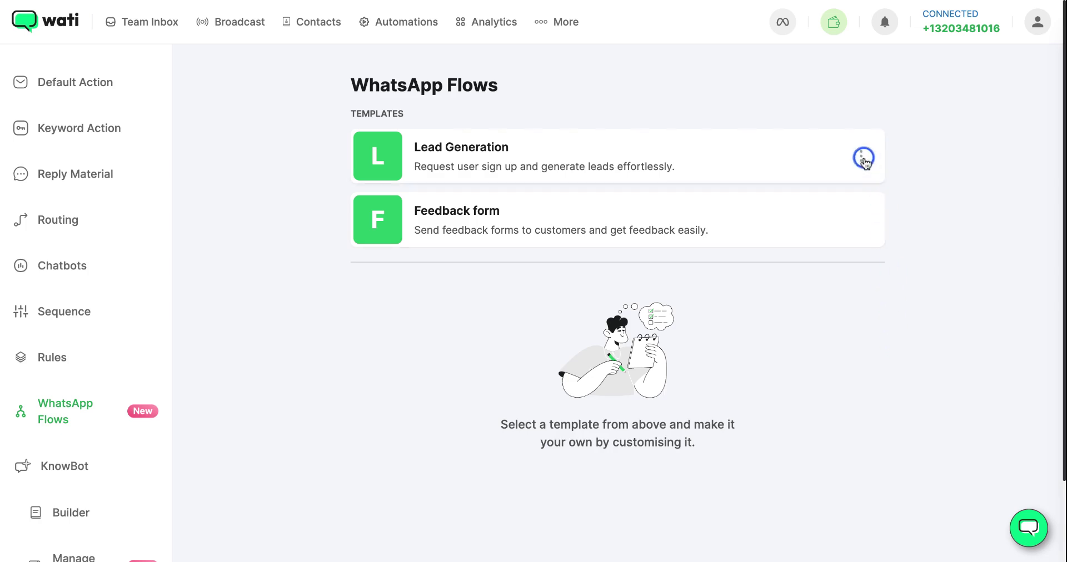
pyautogui.click(861, 156)
pyautogui.click(862, 188)
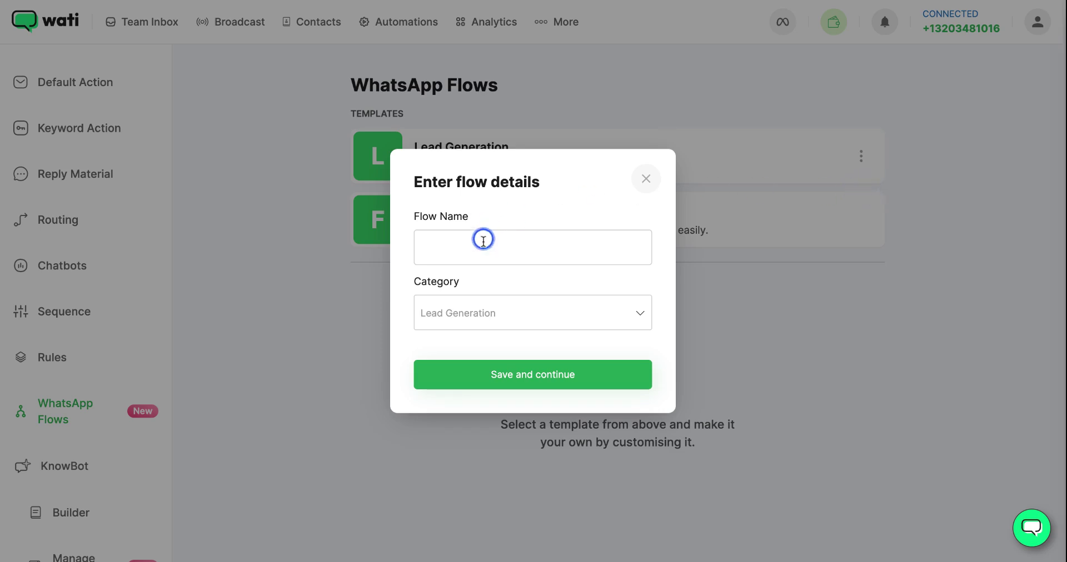
pyautogui.click(478, 246)
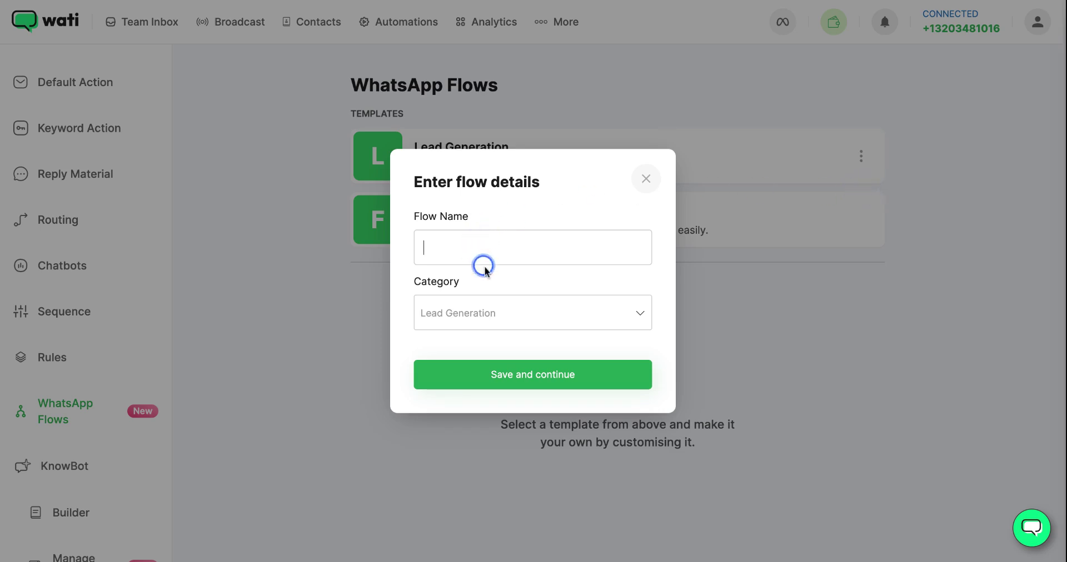
pyautogui.write('Dental booking confirmation flow')
pyautogui.click(540, 378)
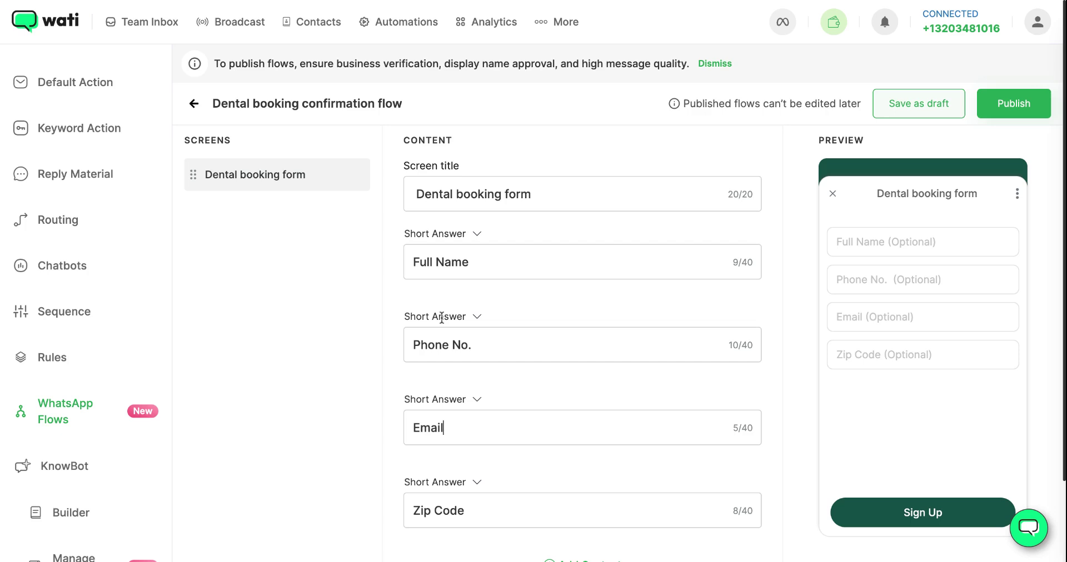
# Rename the form's Zip Code field to "Specify Reason" and set the form's button label to "Add details".
pyautogui.scroll(-1, 474, 439)
pyautogui.click(343, 470)
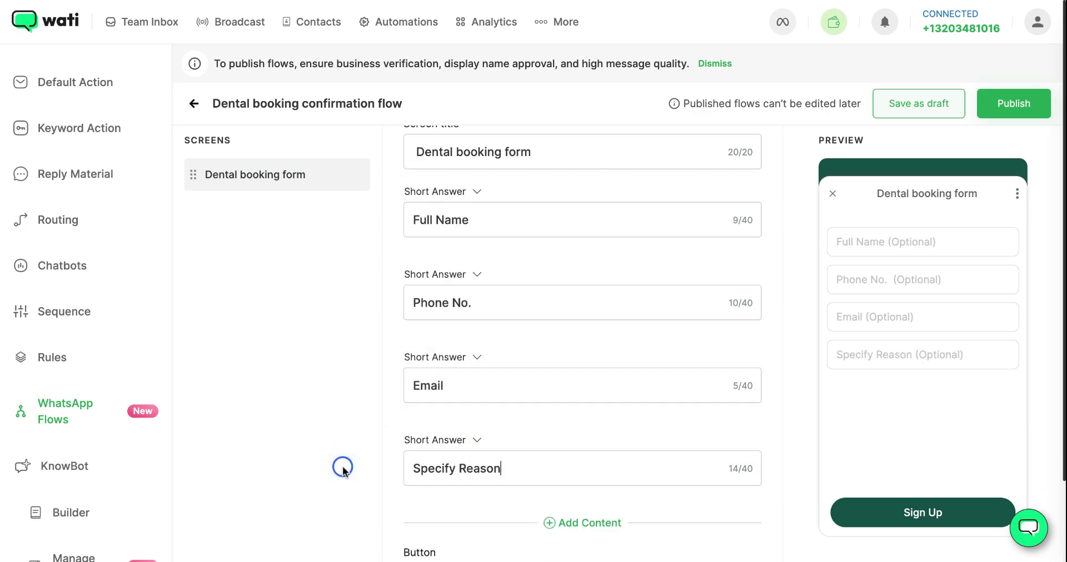
pyautogui.scroll(1, 484, 419)
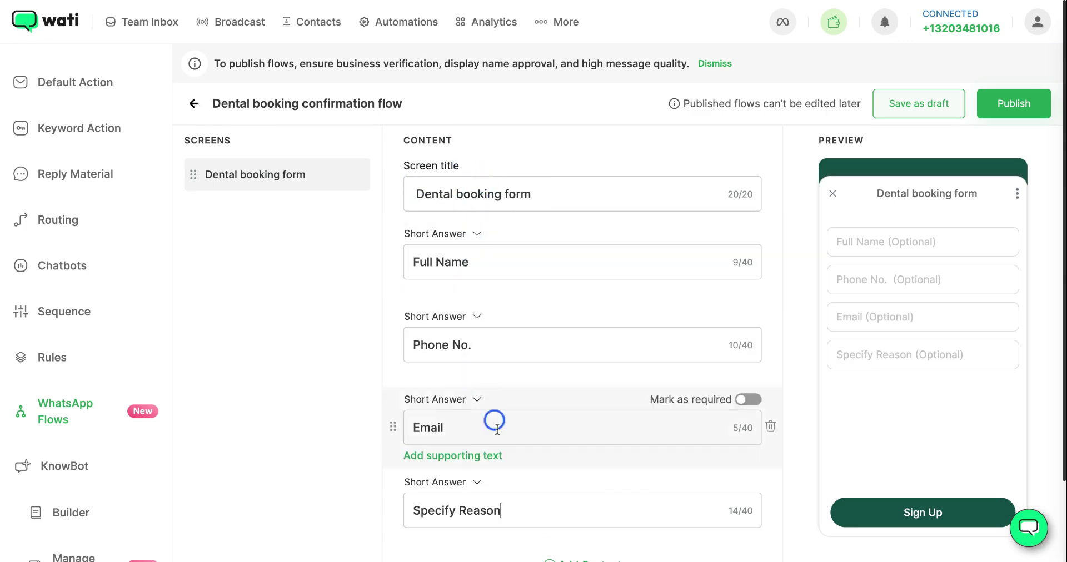
pyautogui.scroll(-1, 503, 436)
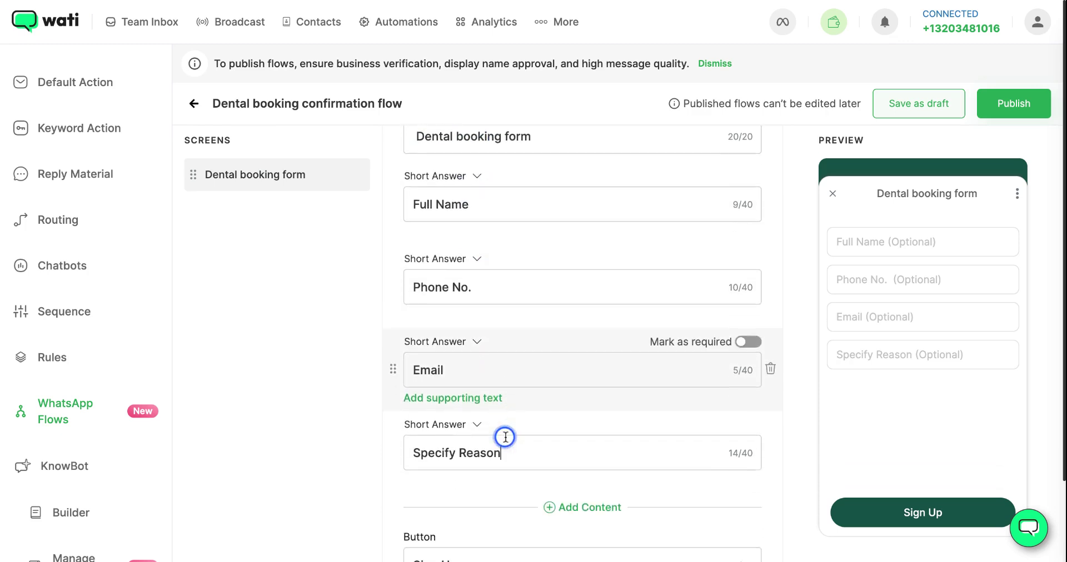
pyautogui.scroll(-2, 505, 437)
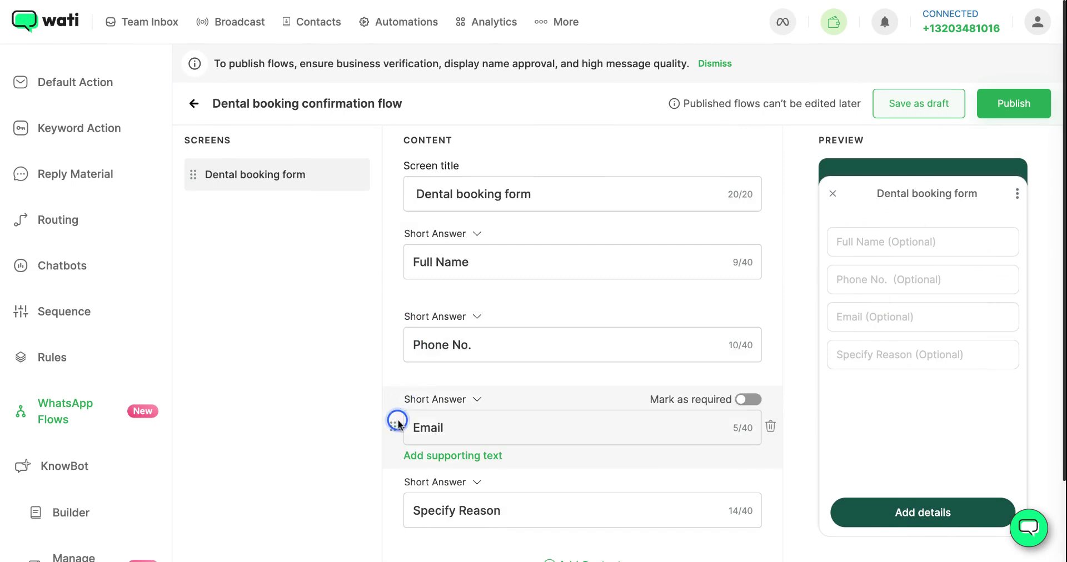
# Mark the Full Name, Phone No., Email and Specify Reason fields as required.
pyautogui.moveTo(393, 435); pyautogui.dragTo(391, 377)
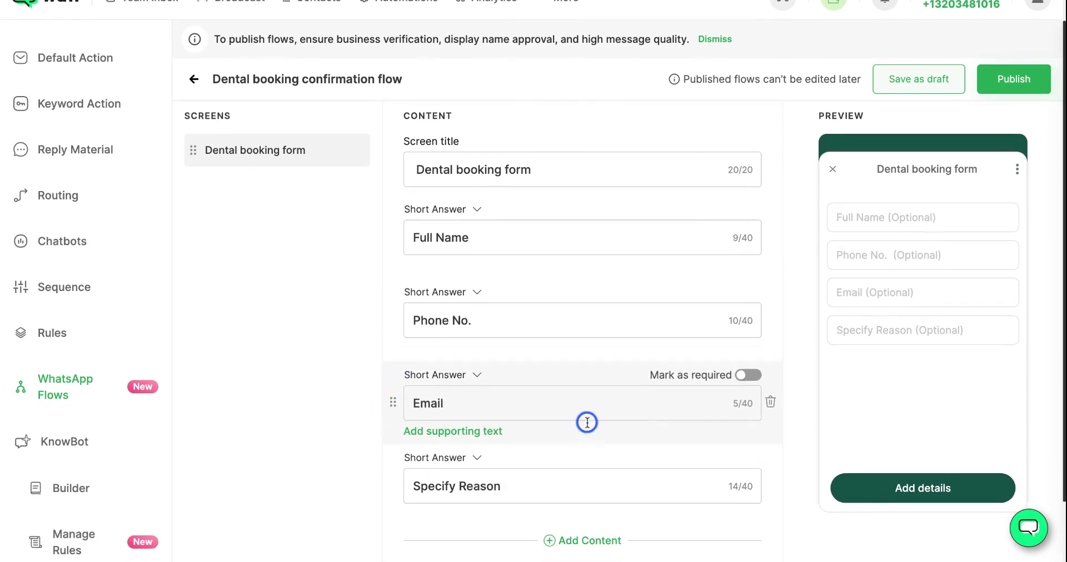
pyautogui.scroll(1, 667, 328)
pyautogui.click(749, 233)
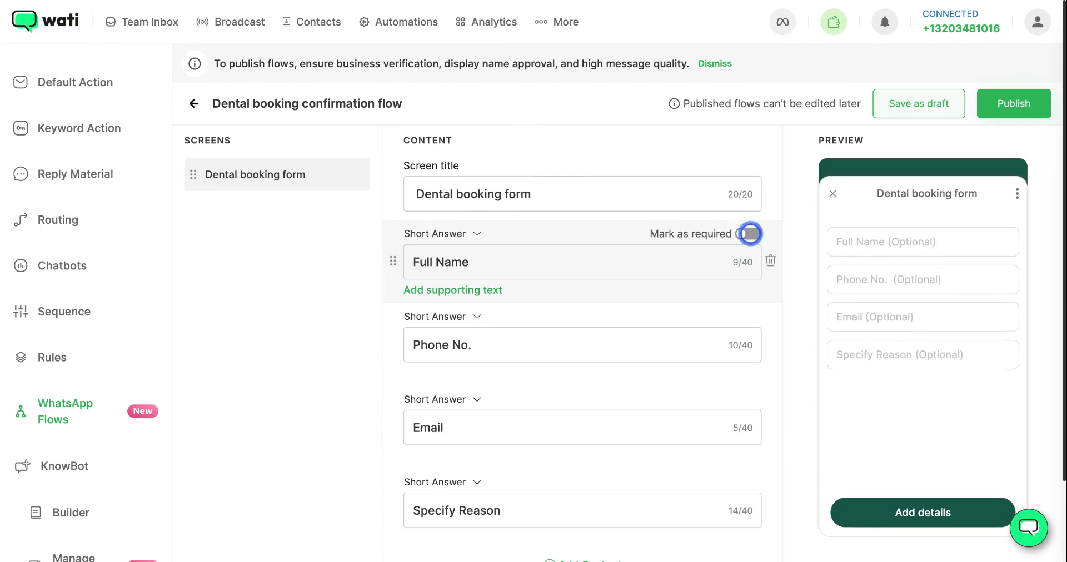
pyautogui.click(751, 316)
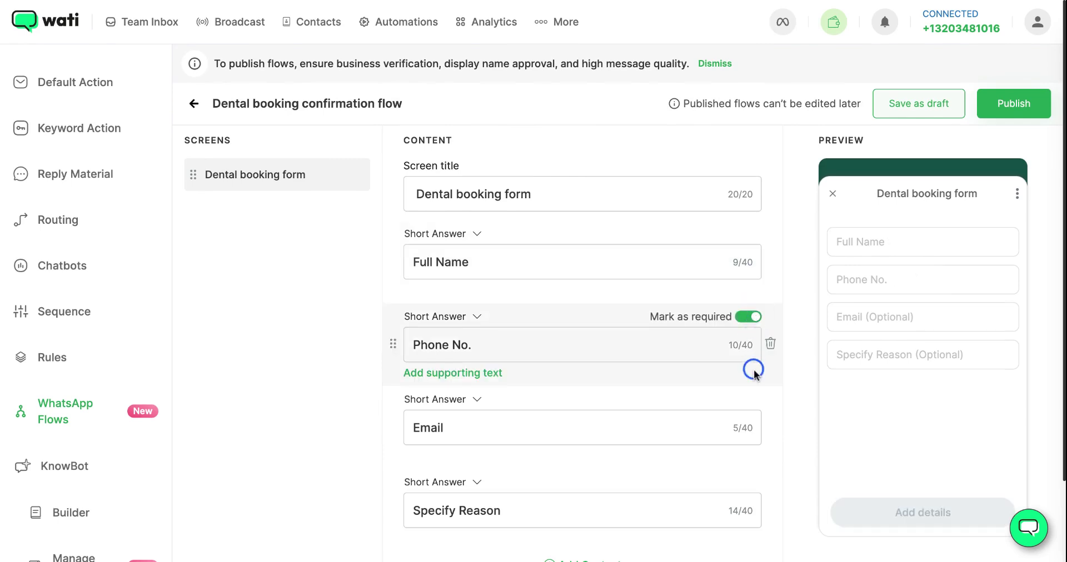
pyautogui.click(752, 398)
pyautogui.scroll(-3, 752, 438)
pyautogui.click(749, 340)
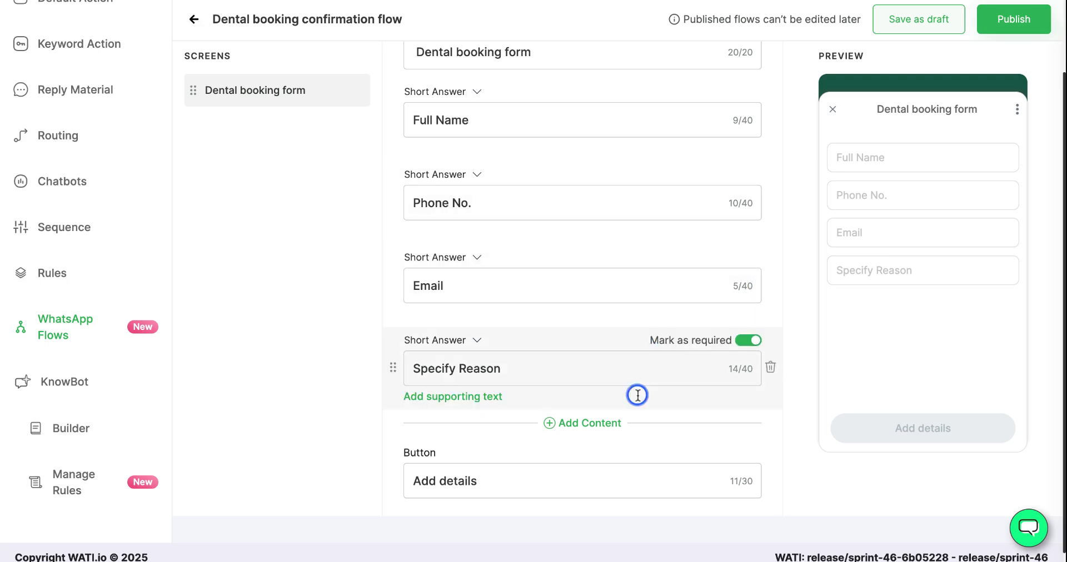
pyautogui.click(591, 422)
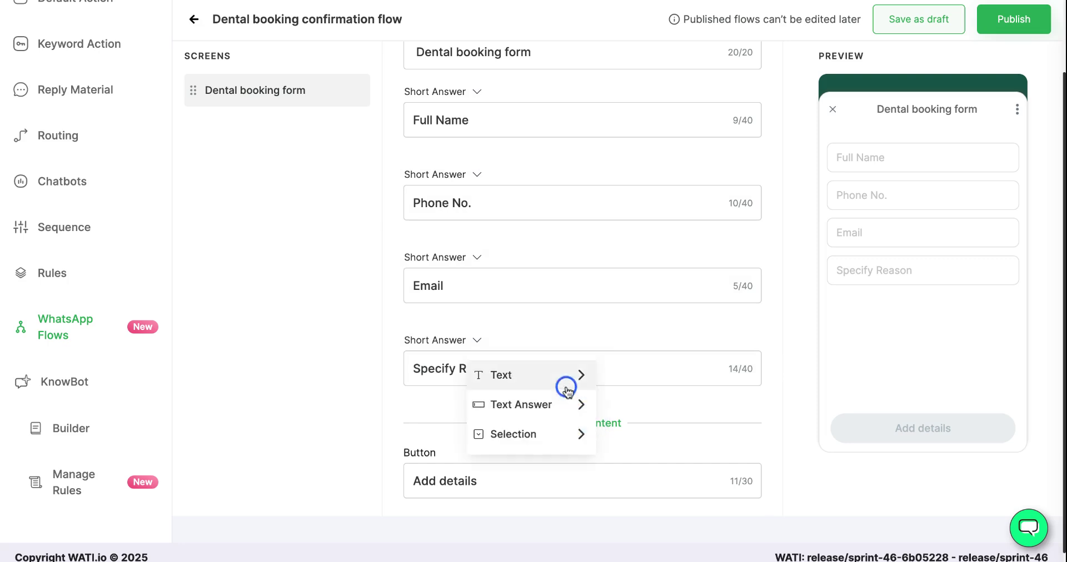
pyautogui.moveTo(566, 388)
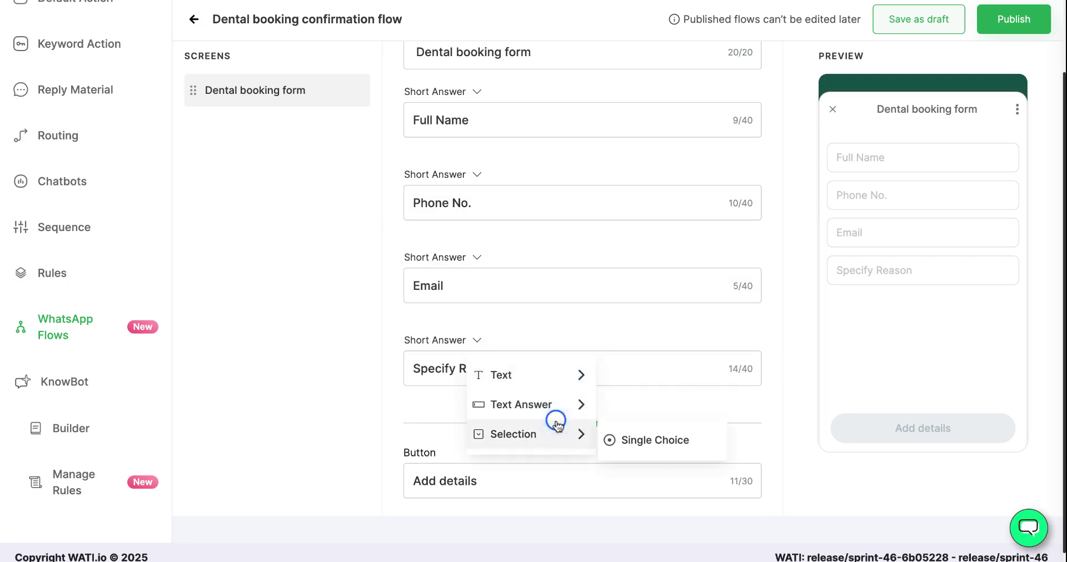
pyautogui.click(323, 418)
# Publish the Dental booking confirmation flow and confirm the publication.
pyautogui.scroll(2, 388, 412)
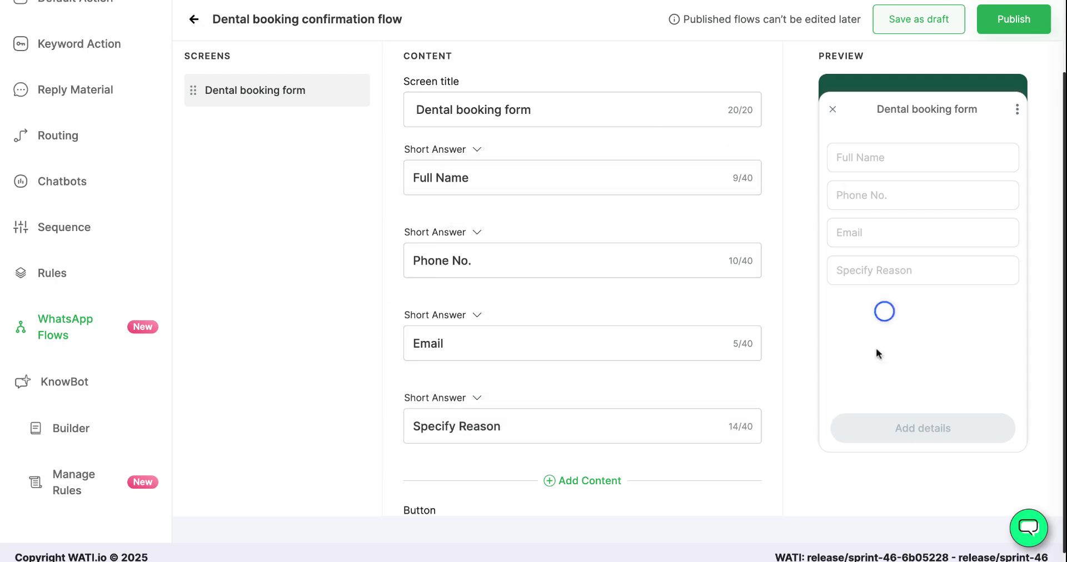
pyautogui.scroll(3, 654, 272)
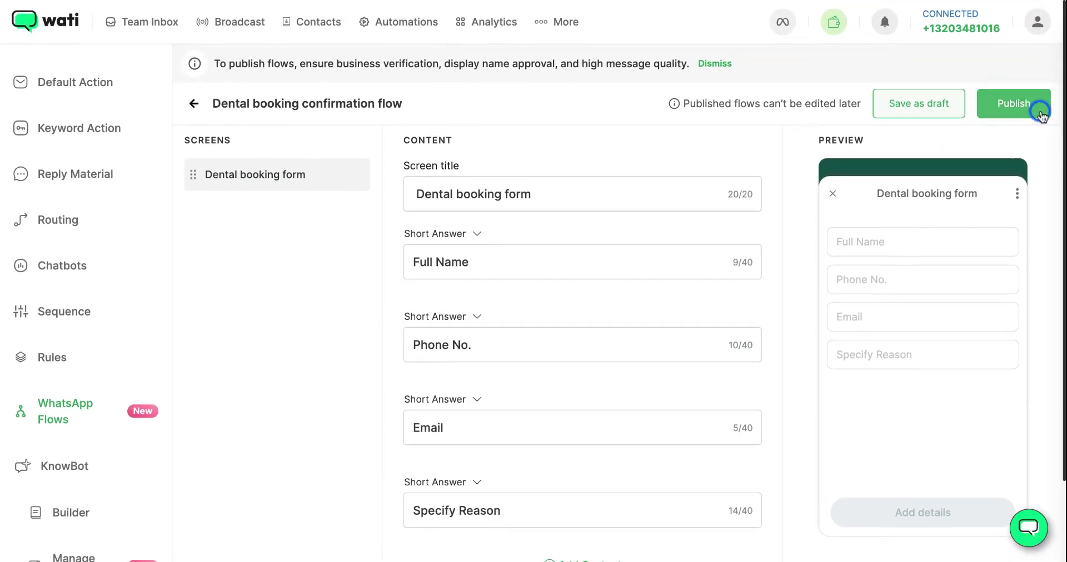
pyautogui.click(1014, 104)
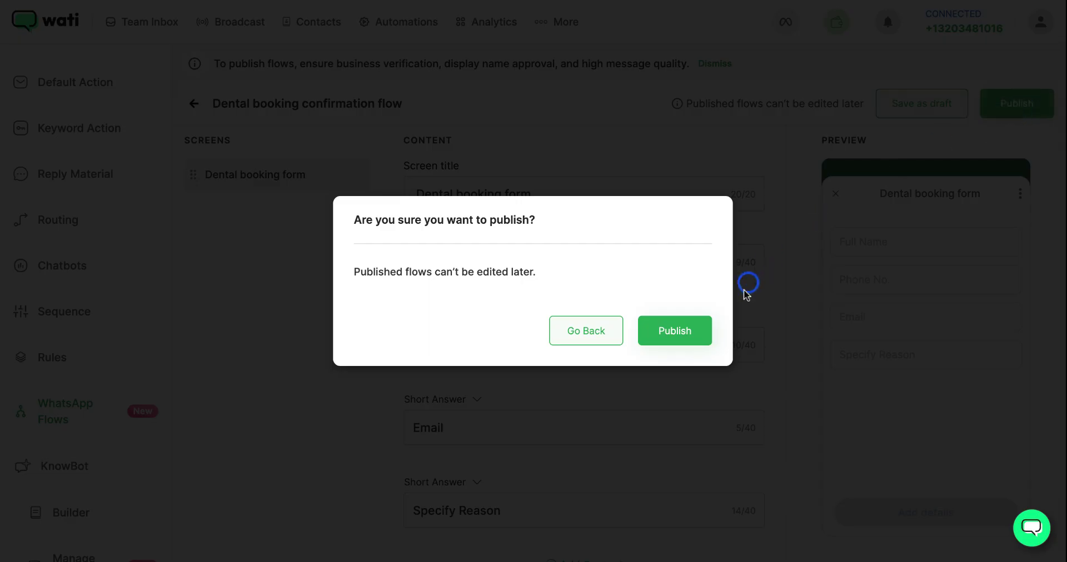
pyautogui.click(686, 329)
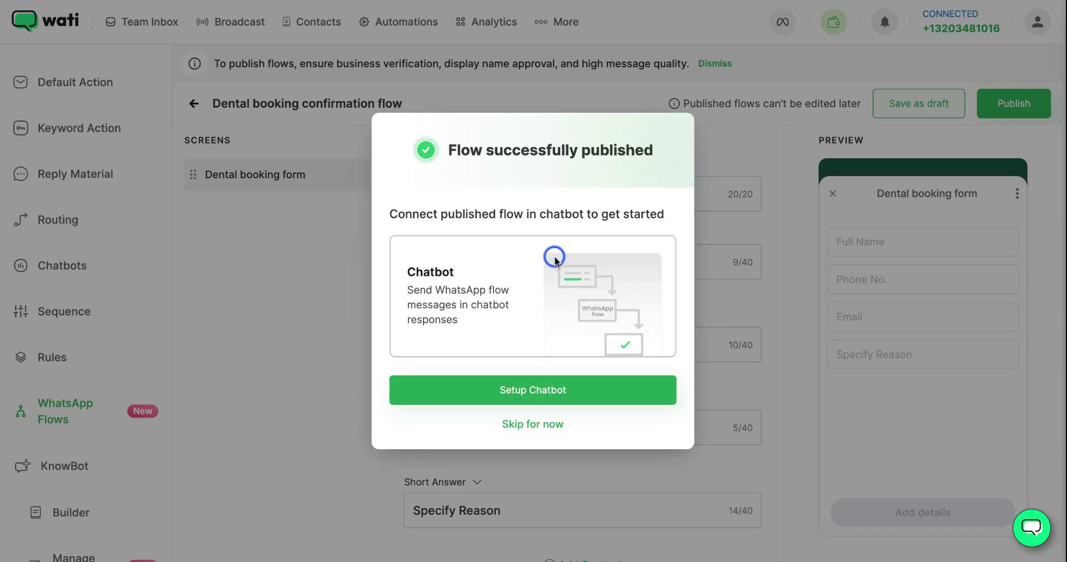
# Proceed to the chatbot setup and open the Dental Appointment Booking chatbot for editing.
pyautogui.click(542, 389)
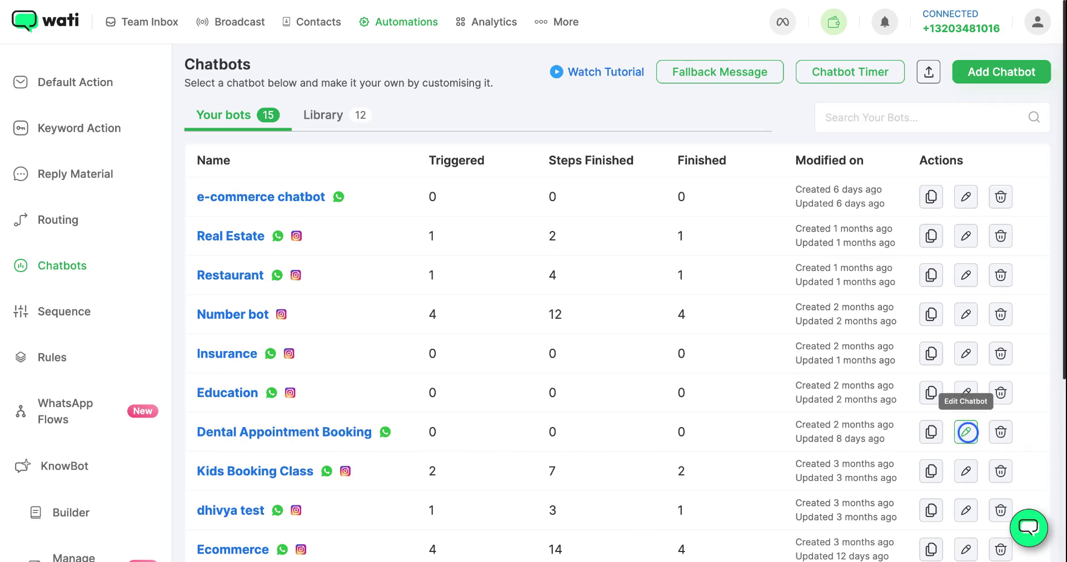
pyautogui.click(966, 432)
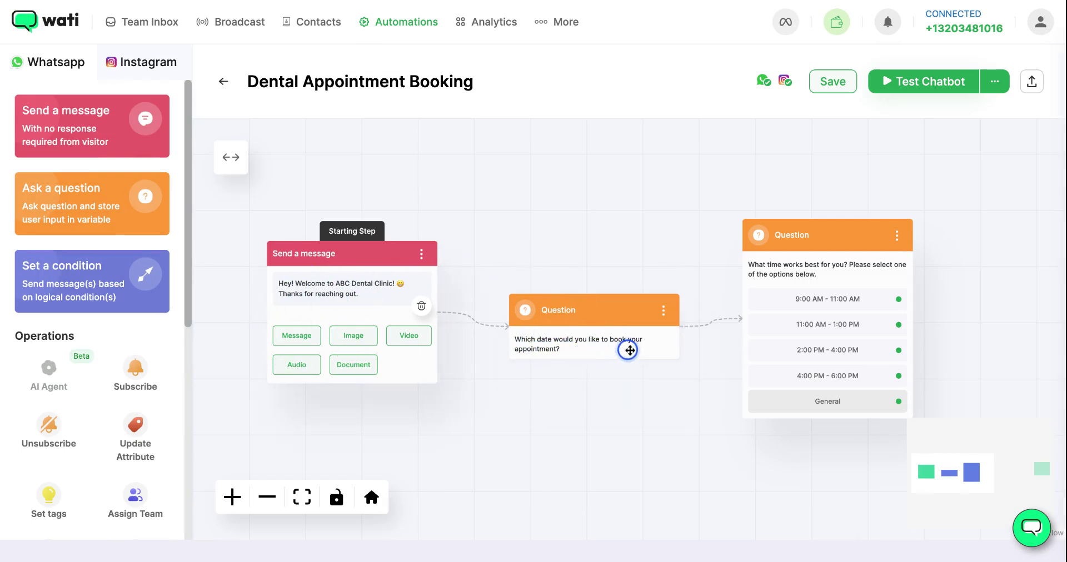
pyautogui.moveTo(711, 368)
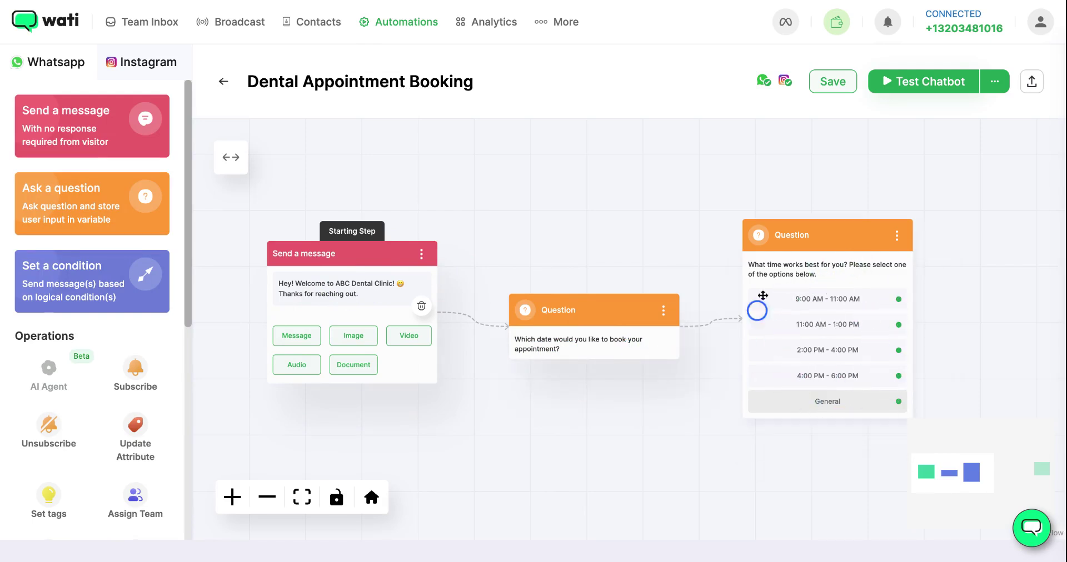
# Add a WhatsApp Flows node connected to the "9:00 AM - 11:00 AM" option of the appointment time question.
pyautogui.hscroll(4, 955, 303)
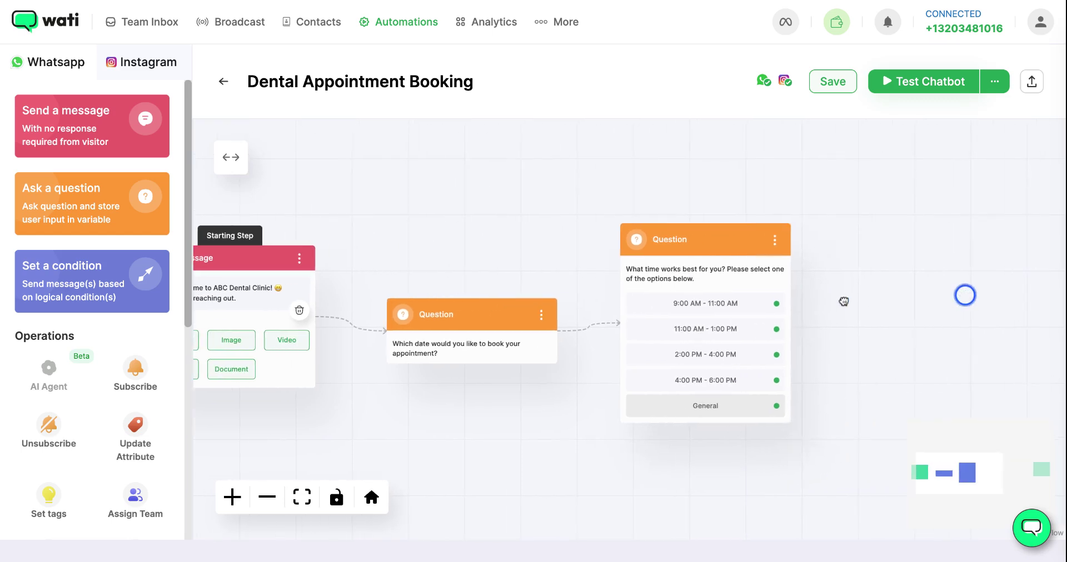
pyautogui.moveTo(777, 304); pyautogui.dragTo(849, 307)
pyautogui.scroll(-5, 738, 324)
pyautogui.scroll(-5, 739, 326)
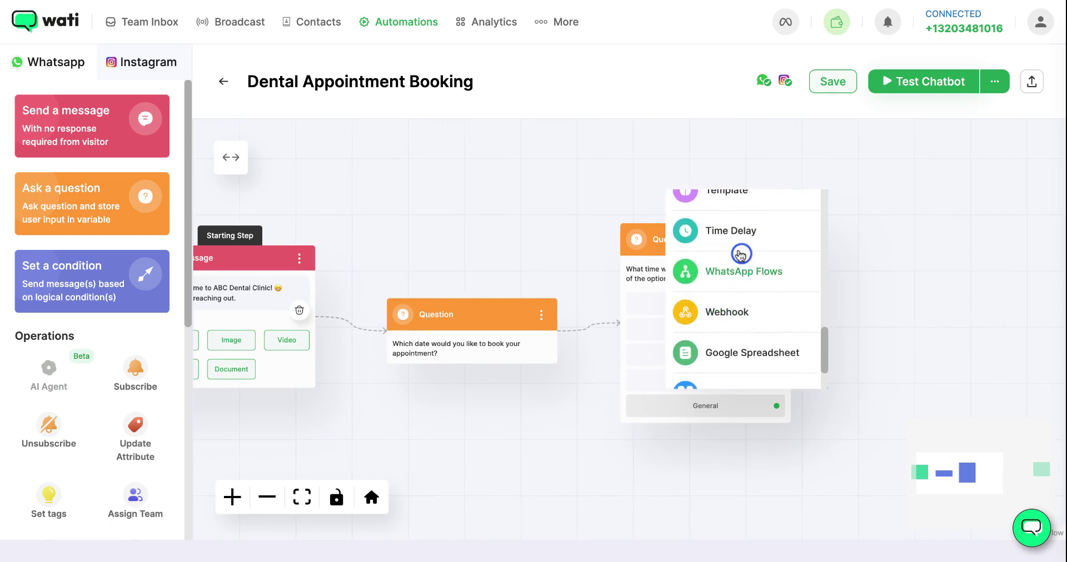
pyautogui.click(740, 278)
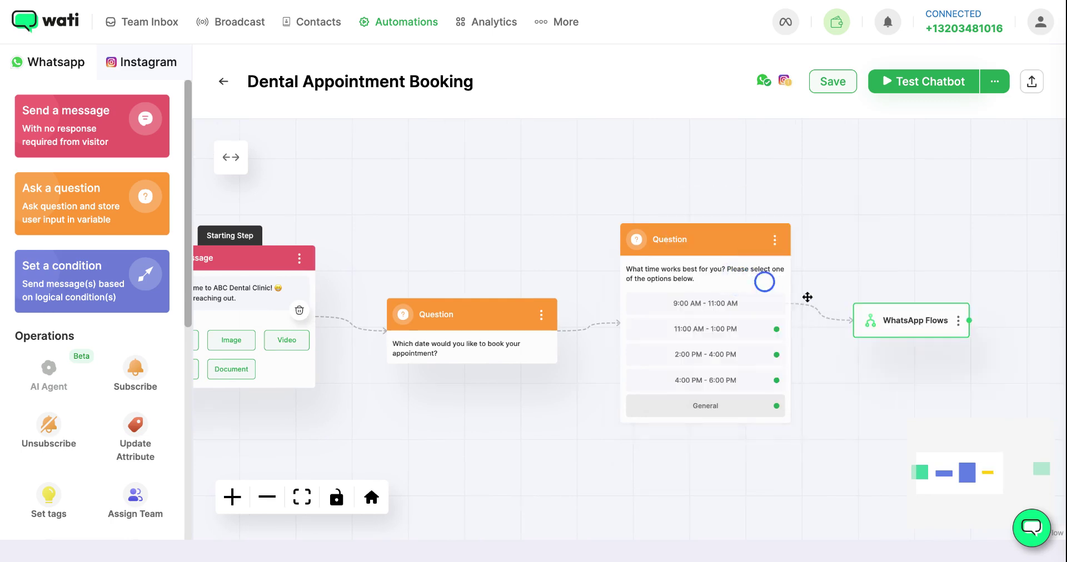
# Set the WhatsApp Flows node's body text to "Enter details to confirm your booking" and its button text to "Add details".
pyautogui.click(911, 318)
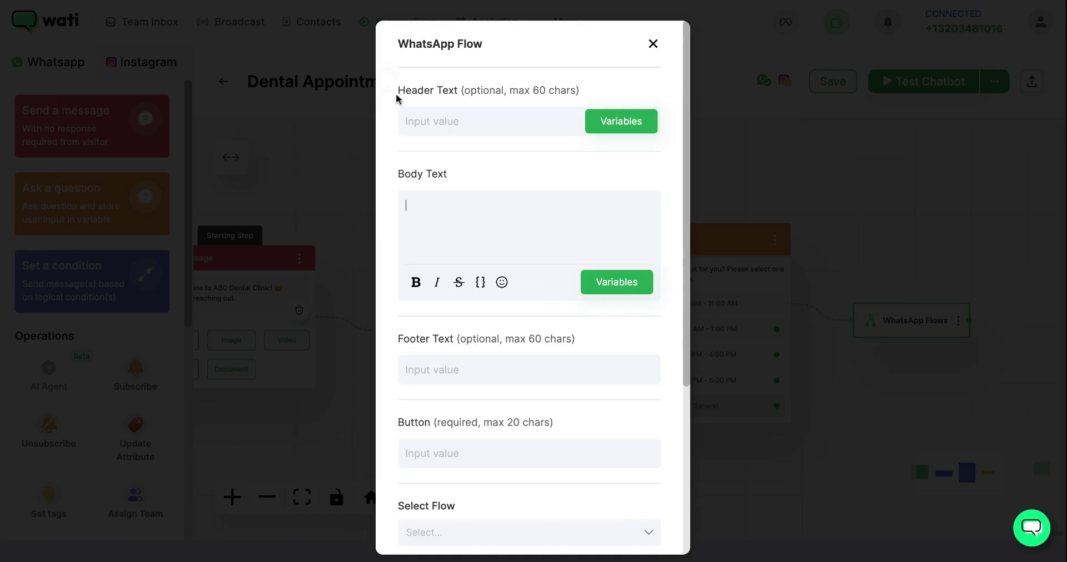
pyautogui.click(431, 212)
pyautogui.write('Enter details to confirm your booking')
pyautogui.click(512, 324)
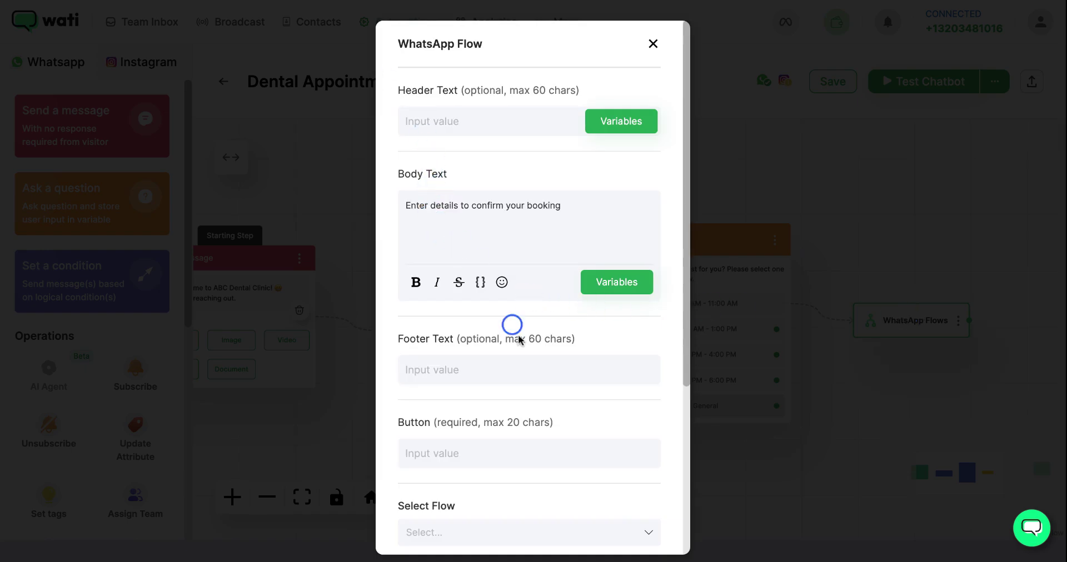
pyautogui.scroll(-3, 517, 334)
pyautogui.click(464, 321)
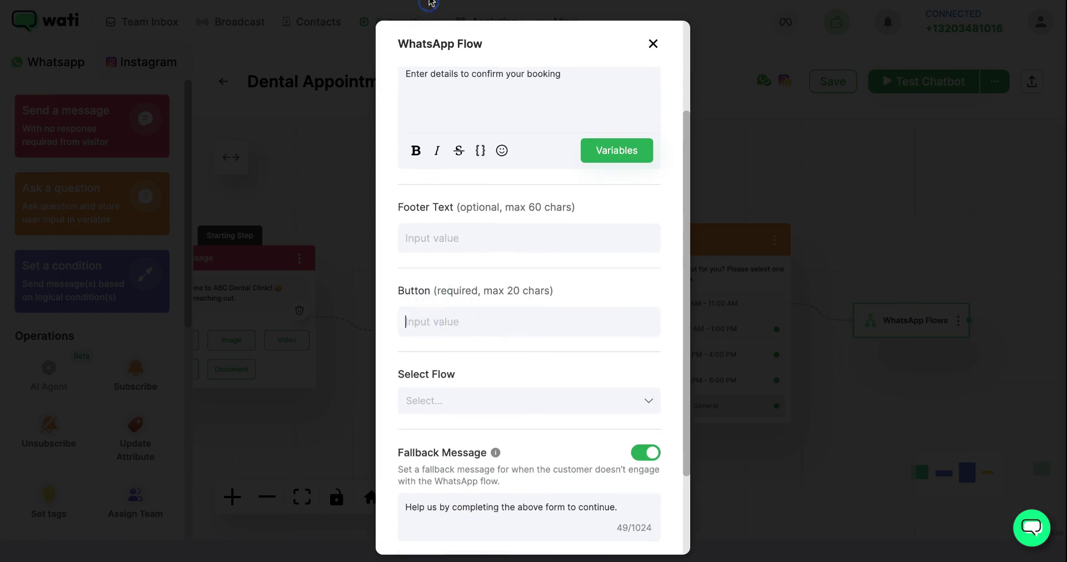
pyautogui.write('Add details')
# Link the node to the Dental booking confirmation flow and save its settings.
pyautogui.scroll(-2, 574, 326)
pyautogui.click(643, 323)
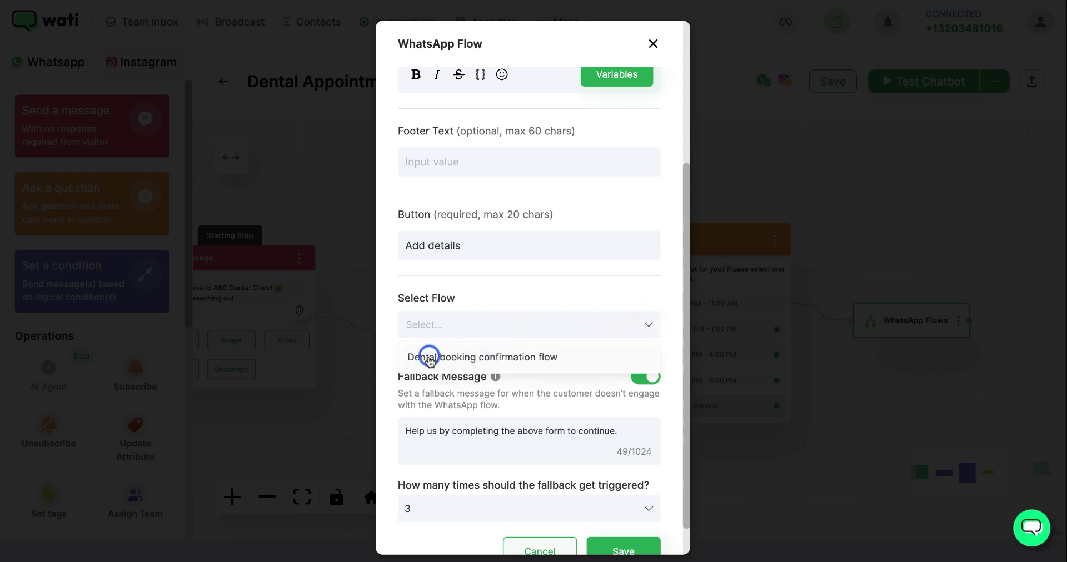
pyautogui.click(508, 361)
pyautogui.scroll(-5, 588, 431)
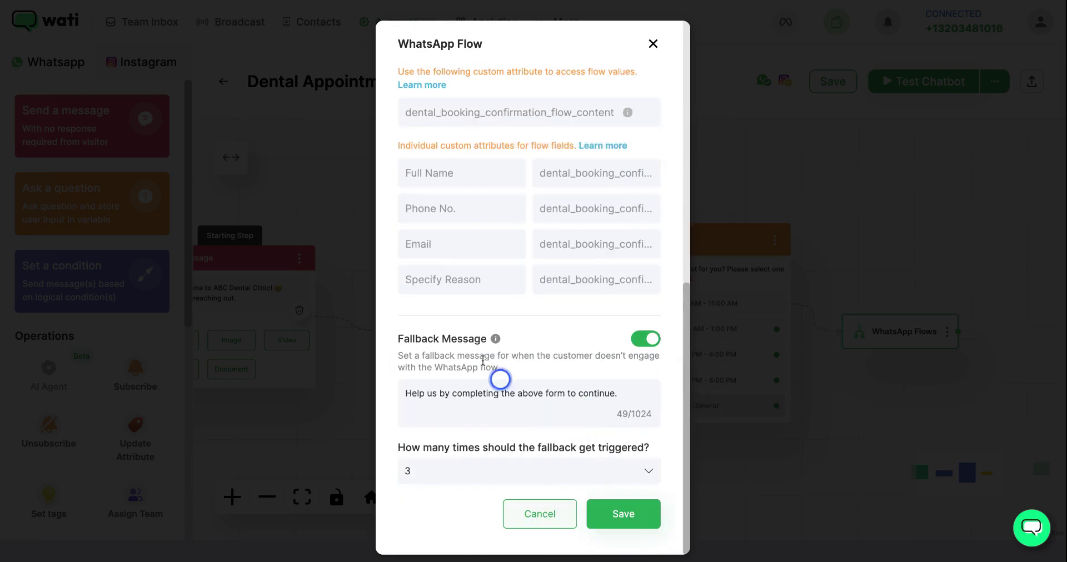
pyautogui.click(623, 514)
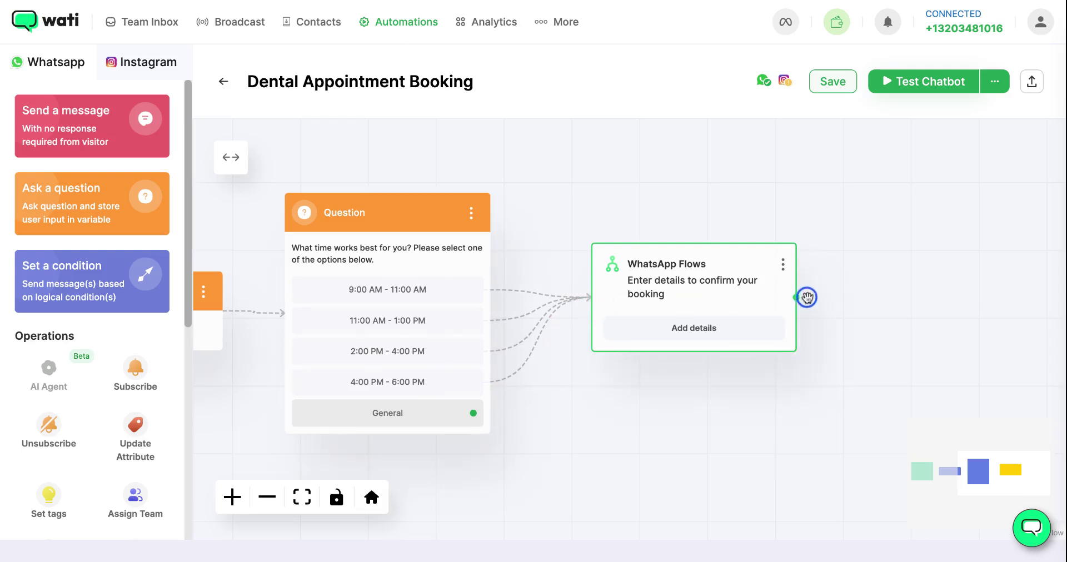
# Add a Google Spreadsheet node connected to the output of the WhatsApp Flows node.
pyautogui.moveTo(795, 298); pyautogui.dragTo(872, 290)
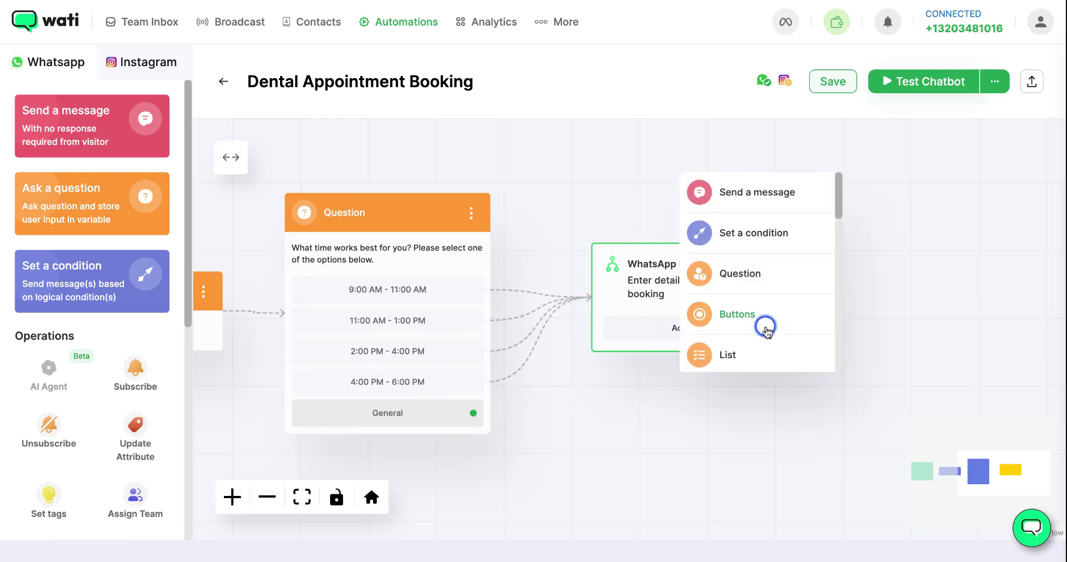
pyautogui.scroll(-10, 766, 328)
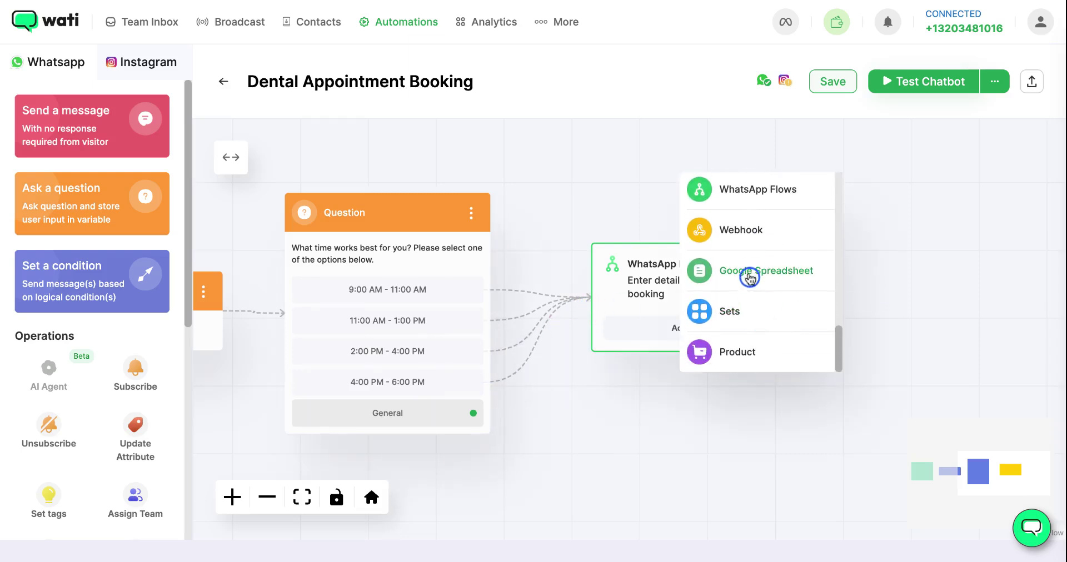
pyautogui.click(749, 277)
# Set the Google Spreadsheet node to use the "Dental appointment confirmation" spreadsheet and its Sheet1.
pyautogui.click(624, 294)
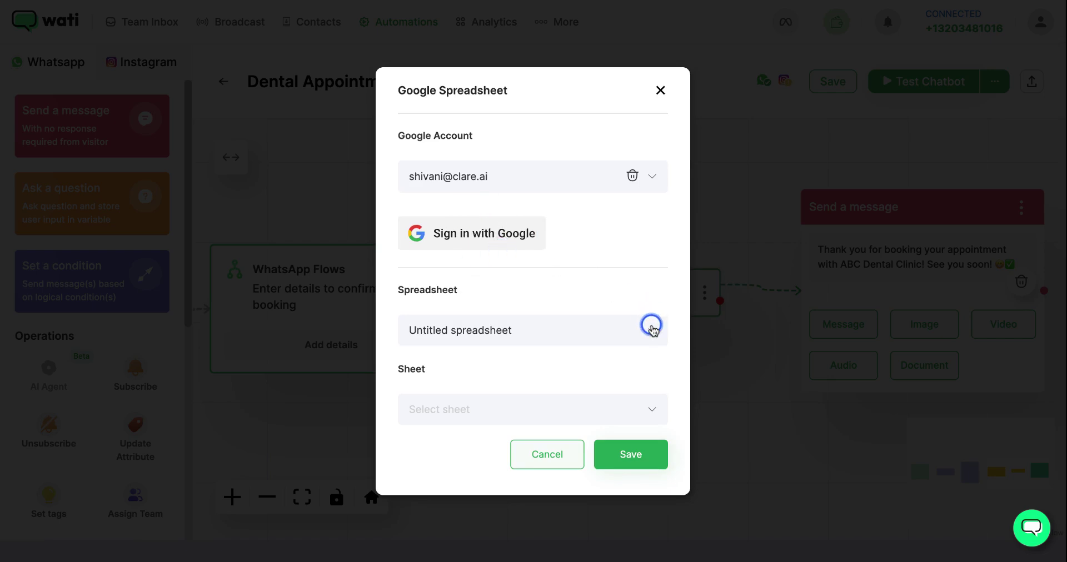
pyautogui.click(652, 329)
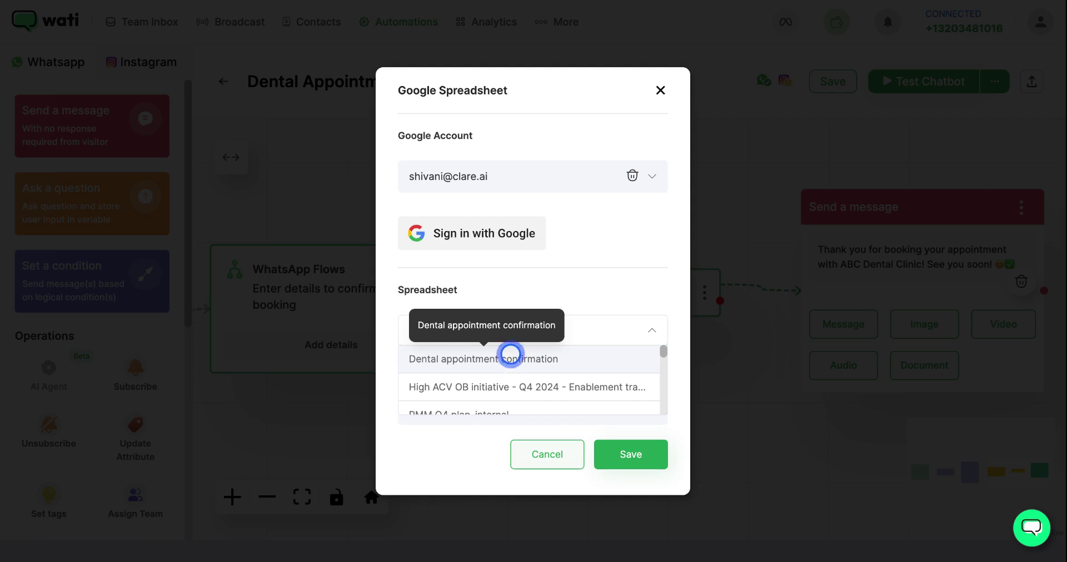
pyautogui.click(511, 359)
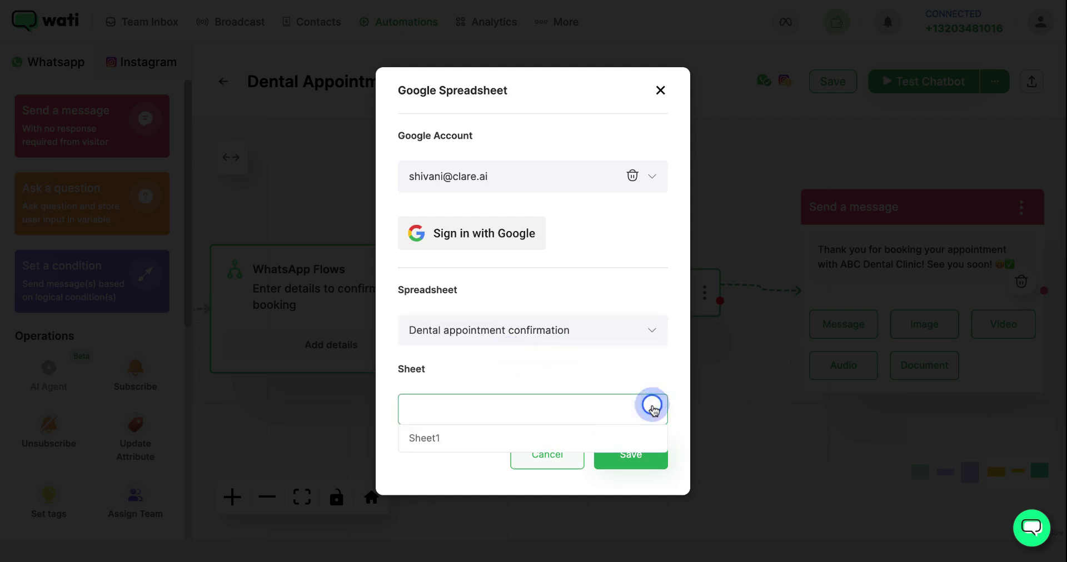
pyautogui.click(545, 435)
# Name the first new-row cell "Full Name" and set its value to the variable {{dental_booking_confirmation_flow_screen_0_textinput_0}}.
pyautogui.scroll(-3, 583, 395)
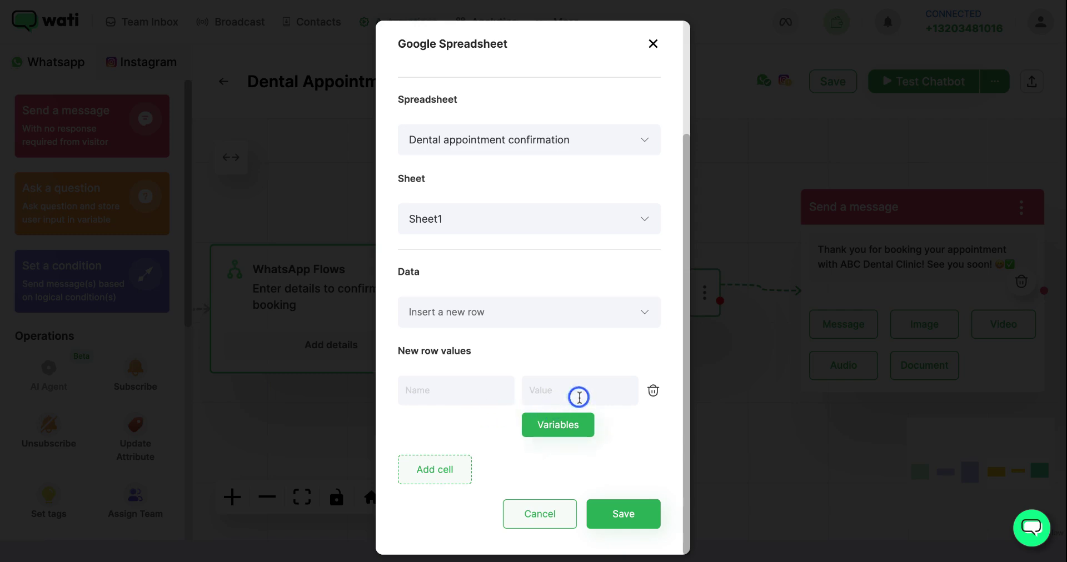
pyautogui.click(465, 395)
pyautogui.write('Full Name')
pyautogui.click(558, 425)
pyautogui.scroll(-2, 574, 534)
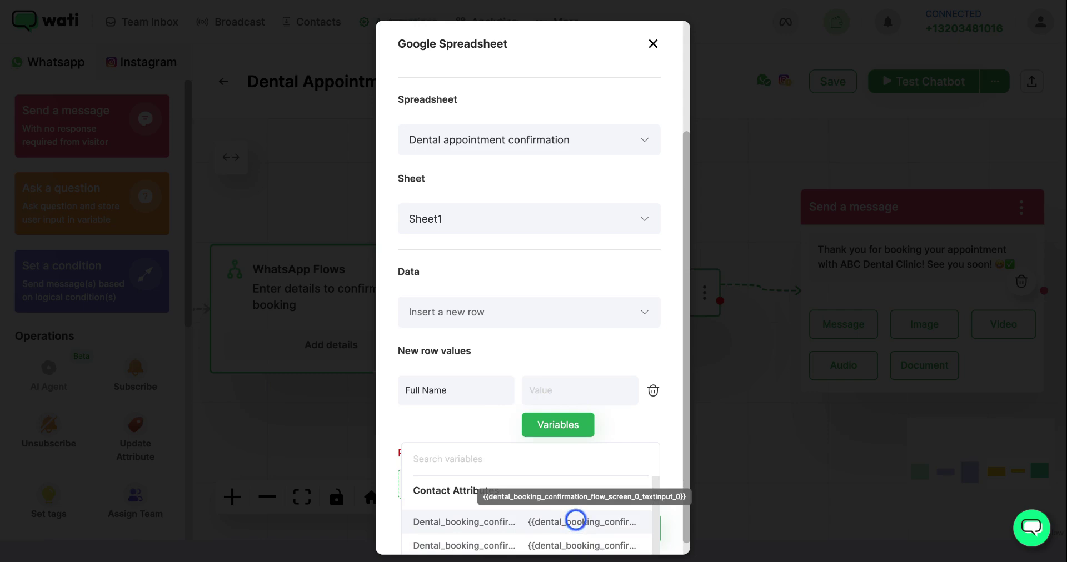
pyautogui.click(576, 521)
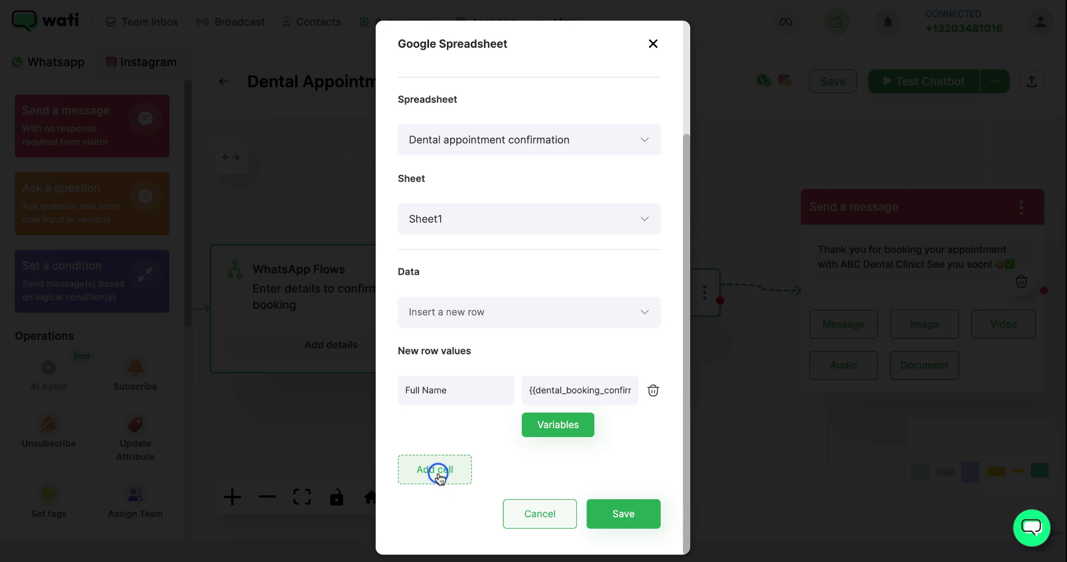
# Add a second new-row cell named "Phone No." with the variable {{dental_booking_confirmation_flow_screen_0_textinput_1}} as its value.
pyautogui.click(434, 471)
pyautogui.scroll(-2, 434, 471)
pyautogui.click(452, 379)
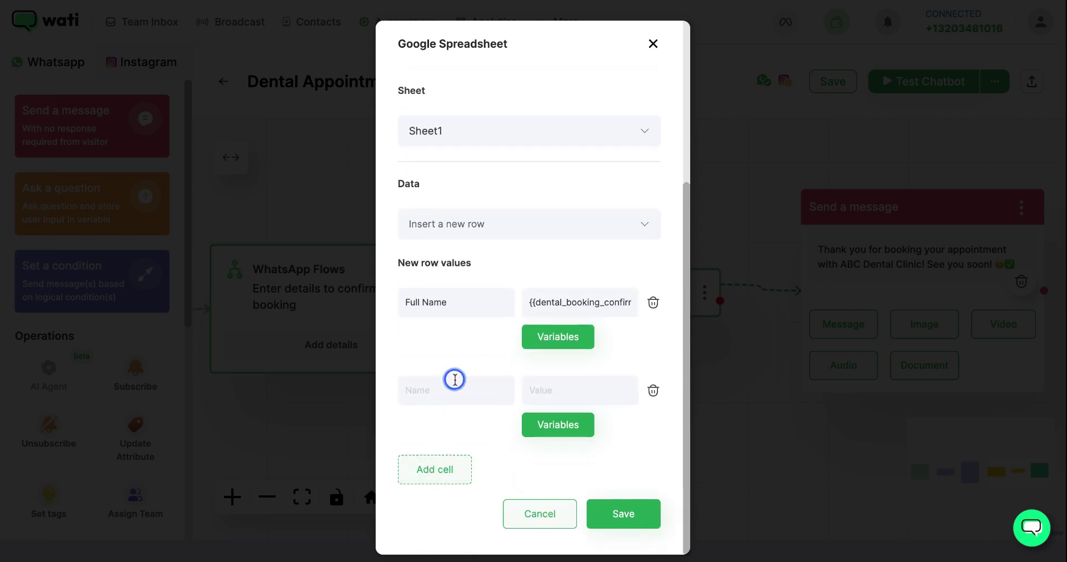
pyautogui.write('Phone No.')
pyautogui.click(558, 424)
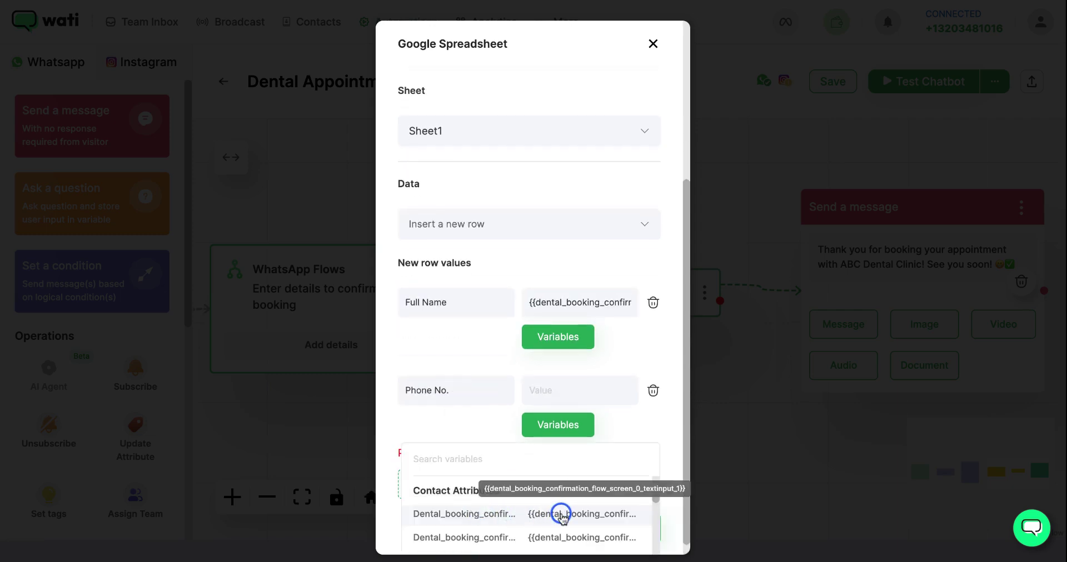
pyautogui.click(560, 515)
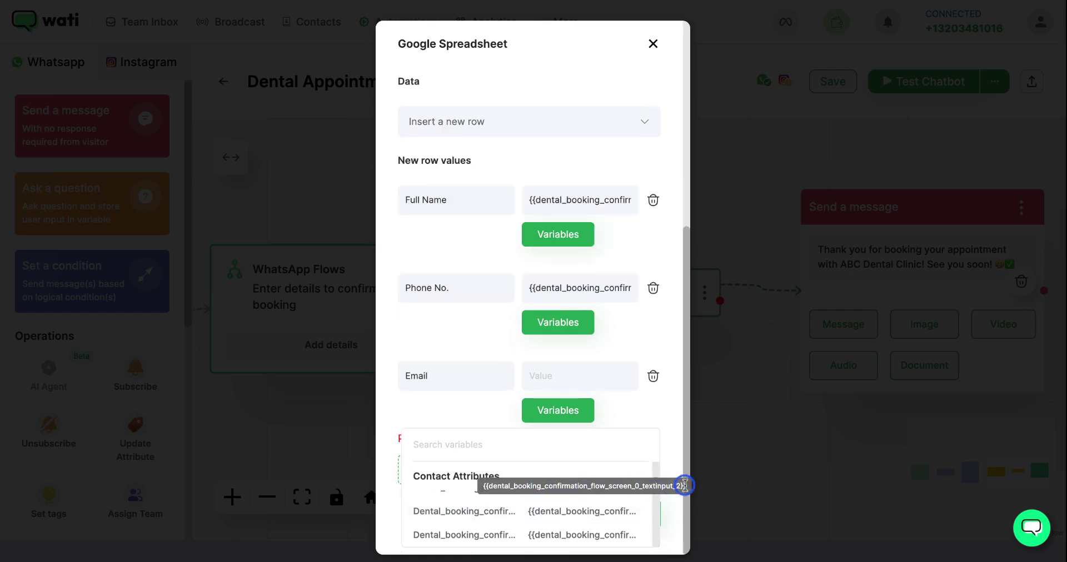
# Assign {{dental_booking_confirmation_flow_screen_0_textinput_2}} to the Email cell and fill the next cell with "Specify Reason" and {{dental_booking_confirmation_flow_screen_0_textinput_3}}.
pyautogui.click(679, 487)
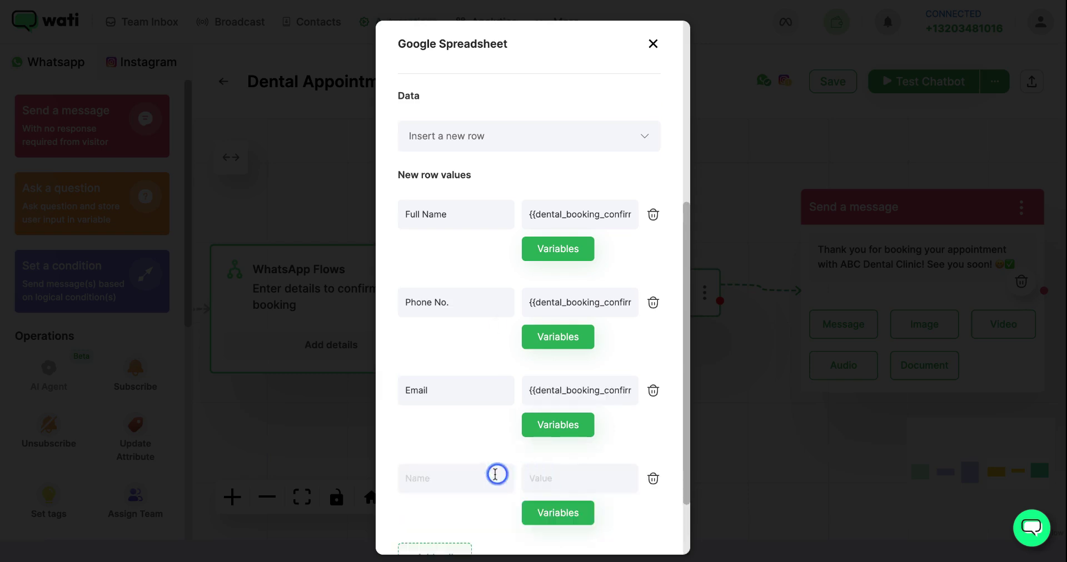
pyautogui.click(480, 479)
pyautogui.write('Specify Reason')
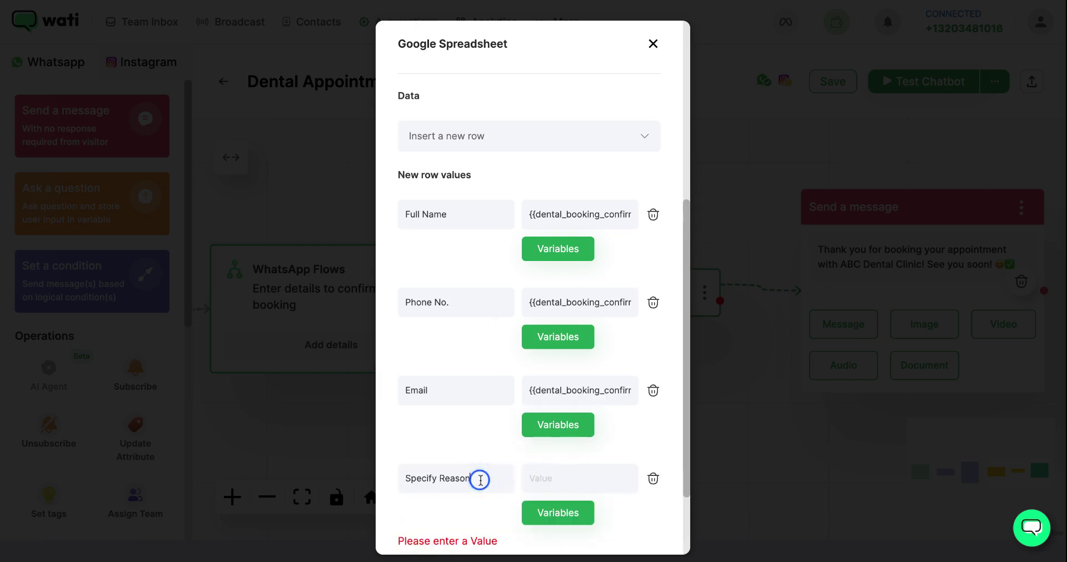
pyautogui.click(550, 503)
pyautogui.scroll(-1, 586, 518)
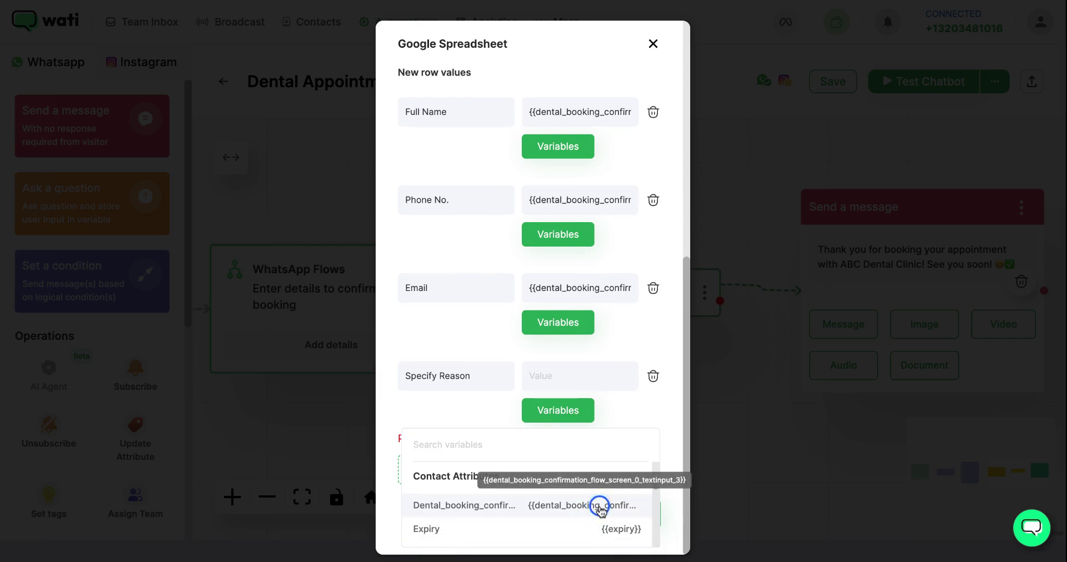
pyautogui.click(599, 507)
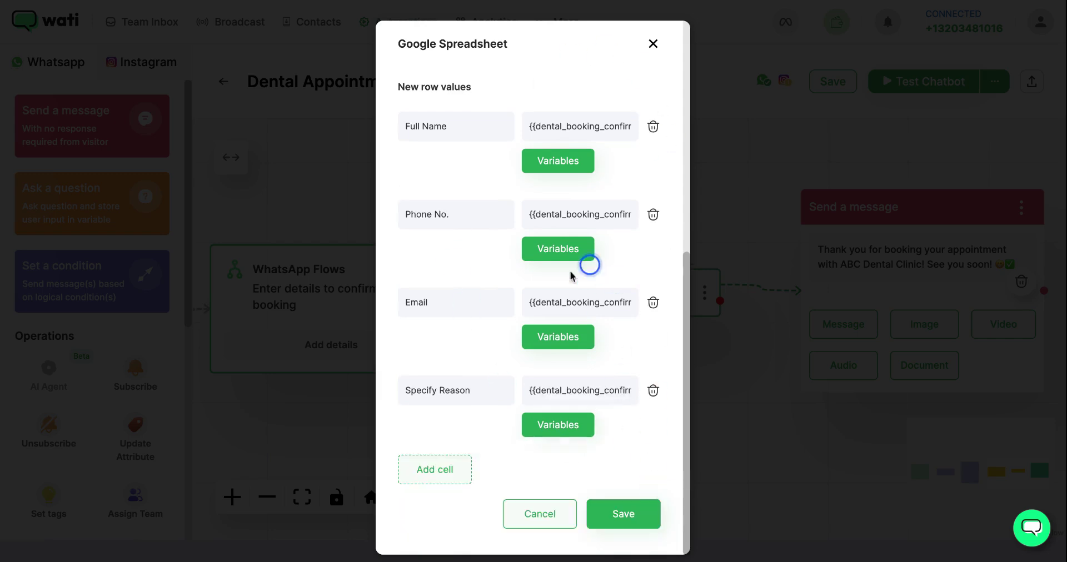
# Save the Google Spreadsheet node's settings and the Dental Appointment Booking chatbot, and open the additional chatbot options.
pyautogui.click(623, 512)
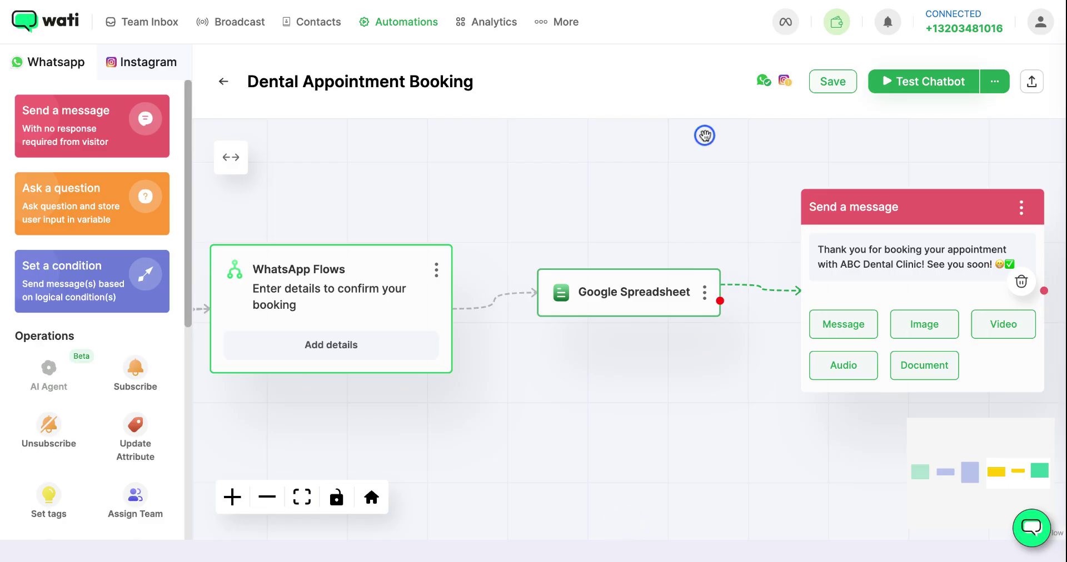
pyautogui.click(836, 81)
pyautogui.click(996, 83)
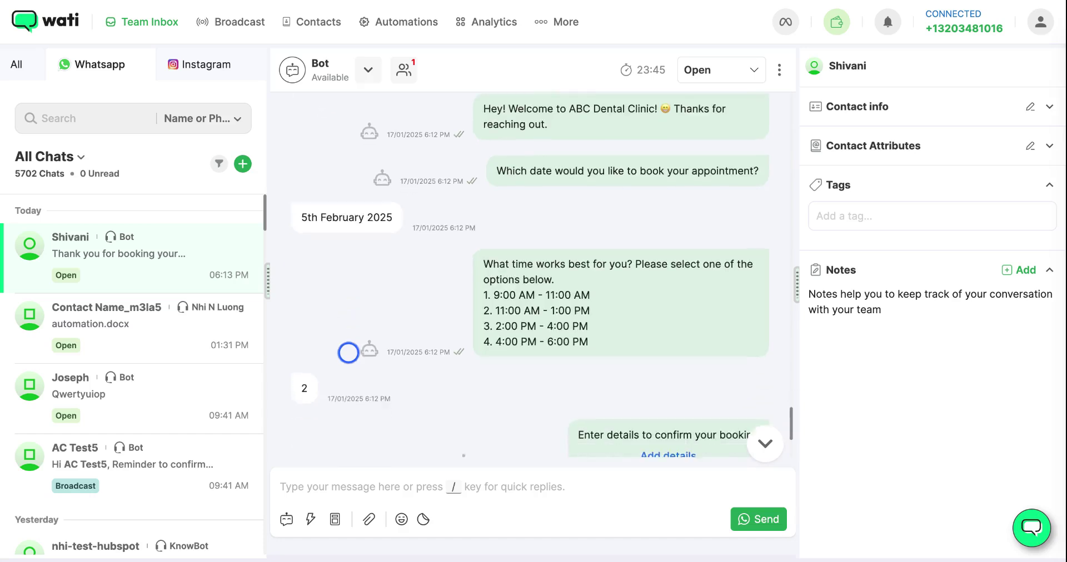
# Review the chatbot's test conversation in the team inbox, from the appointment time question to the booking confirmation.
pyautogui.scroll(-3, 348, 352)
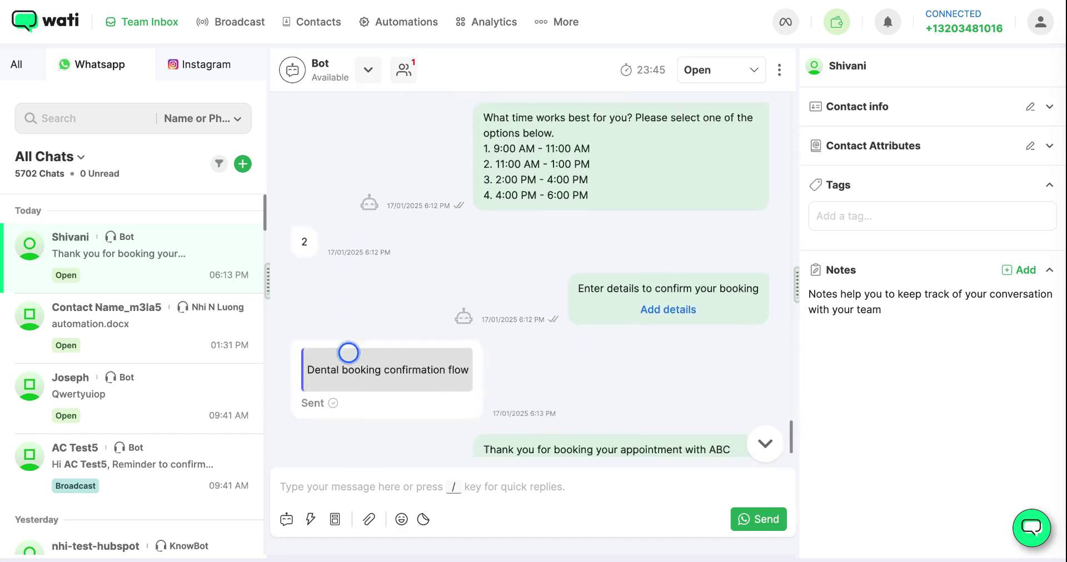